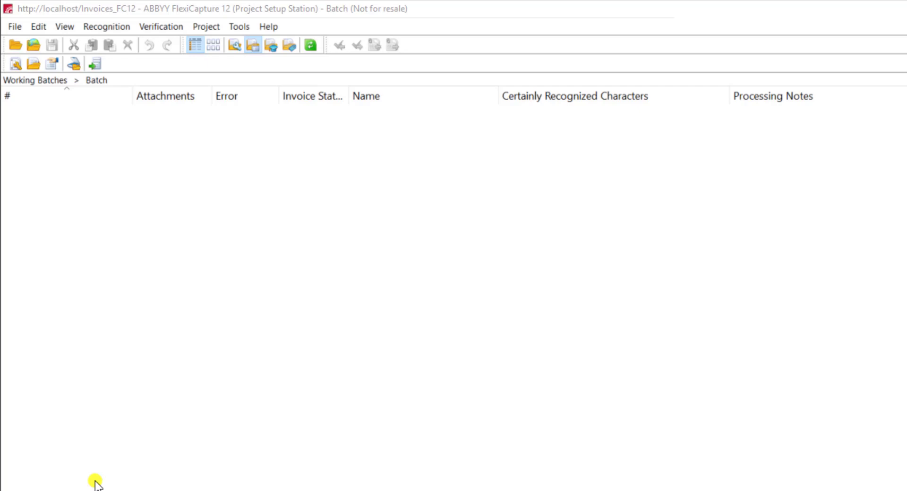
Step: Open the Invoice Splitting batch type for editing from Project > Batch Types
{"action": "left_click", "coordinate": [244, 9]}
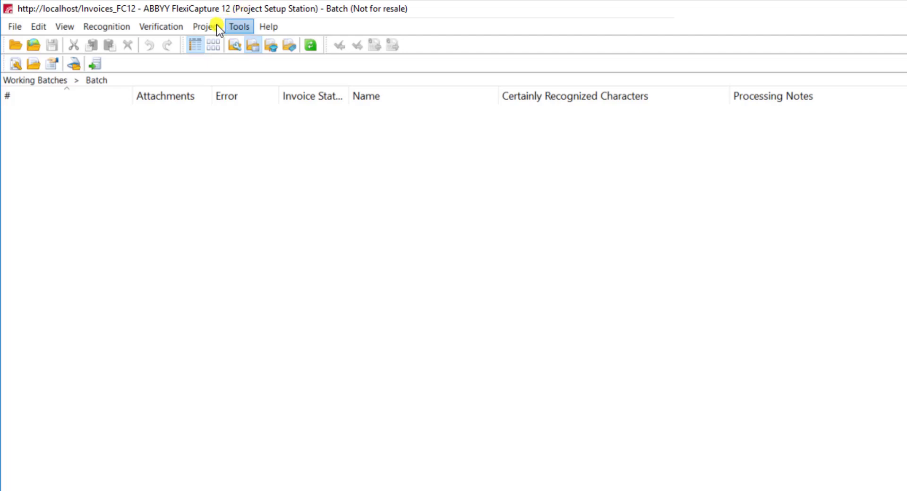
{"action": "left_click", "coordinate": [217, 26]}
{"action": "left_click", "coordinate": [223, 58]}
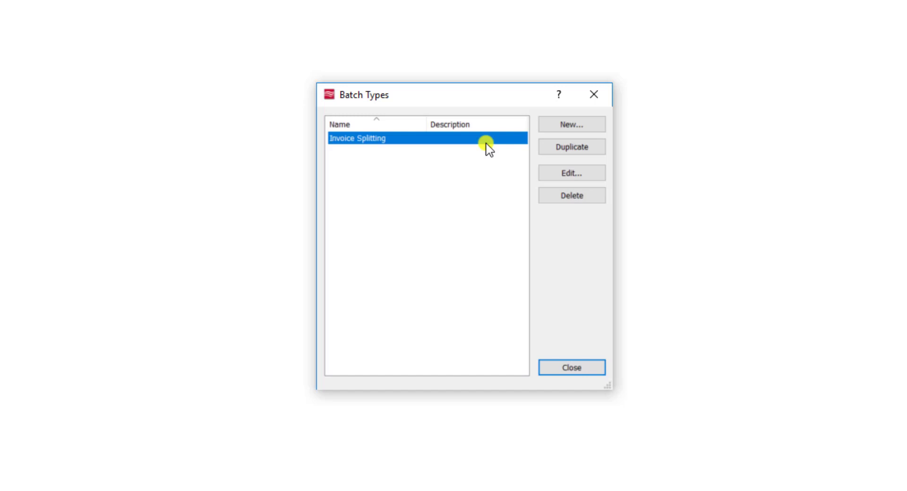
{"action": "left_click", "coordinate": [573, 173]}
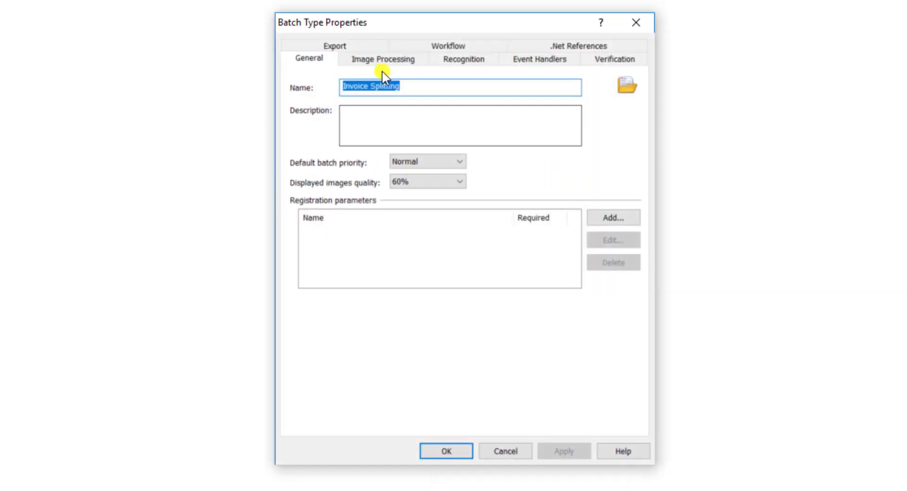
Step: Show the Workflow tab with the Name column widened and select the Invoice Separation stages
{"action": "left_click", "coordinate": [446, 47]}
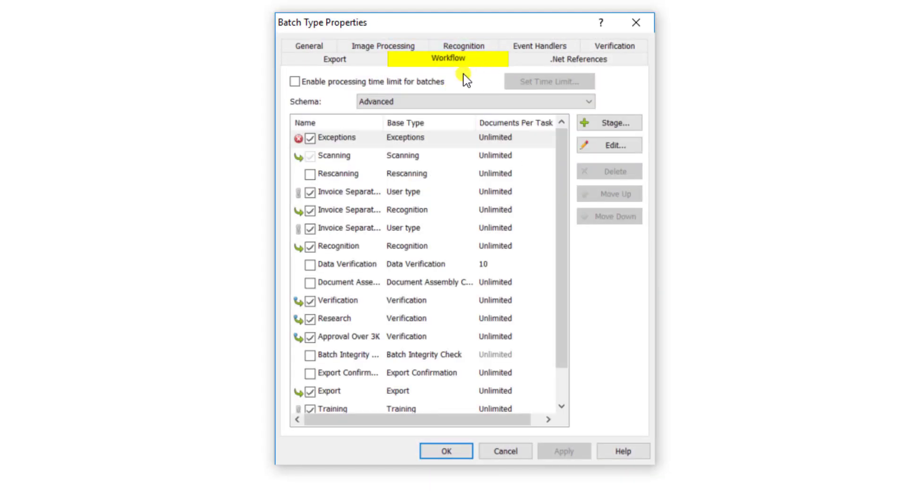
{"action": "left_click", "coordinate": [457, 83]}
{"action": "left_click_drag", "start_coordinate": [383, 123], "coordinate": [452, 123]}
{"action": "left_click", "coordinate": [399, 191]}
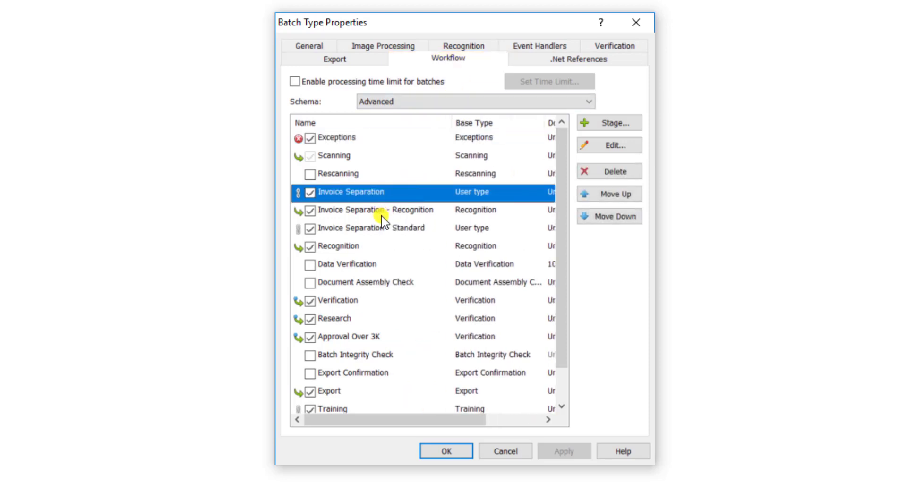
{"action": "left_click", "coordinate": [397, 230]}
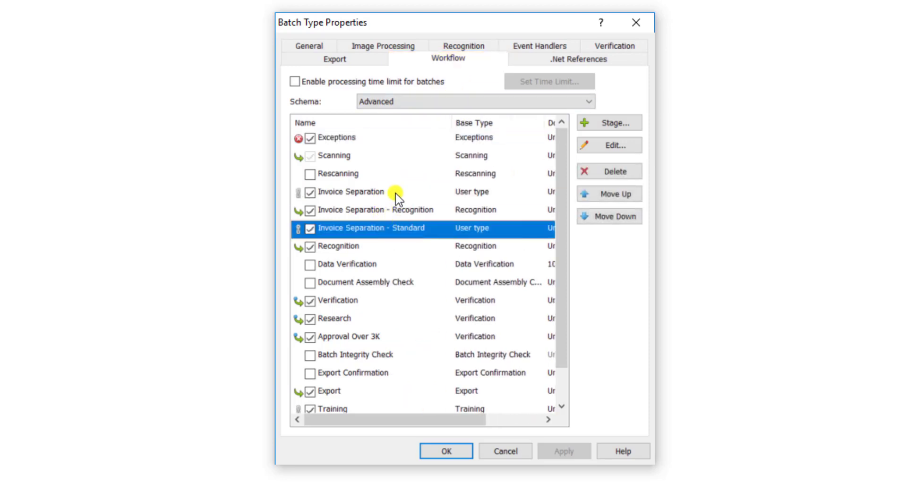
{"action": "left_click", "coordinate": [394, 194]}
{"action": "left_click", "coordinate": [399, 209]}
{"action": "left_click", "coordinate": [401, 229]}
Step: Compare the Invoice Separation, Recognition and Standard stages with the main Recognition stage
{"action": "left_click", "coordinate": [481, 194]}
{"action": "left_click", "coordinate": [496, 213]}
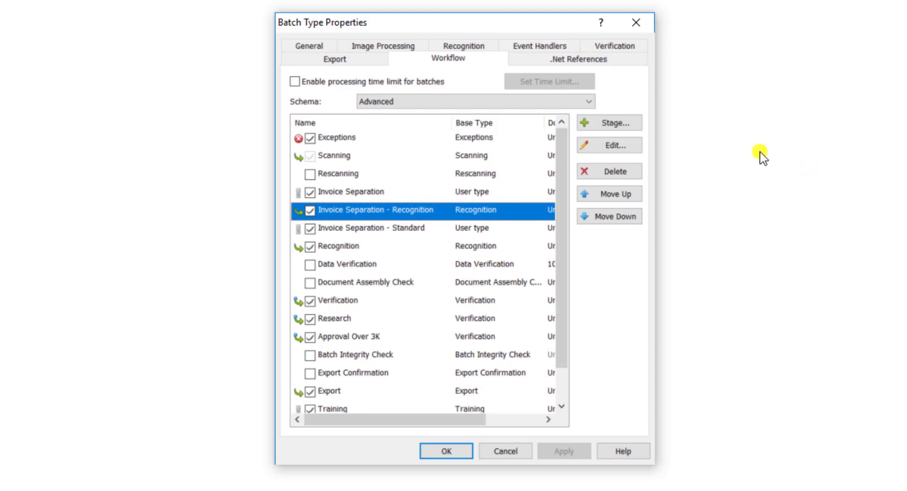
{"action": "left_click", "coordinate": [436, 195]}
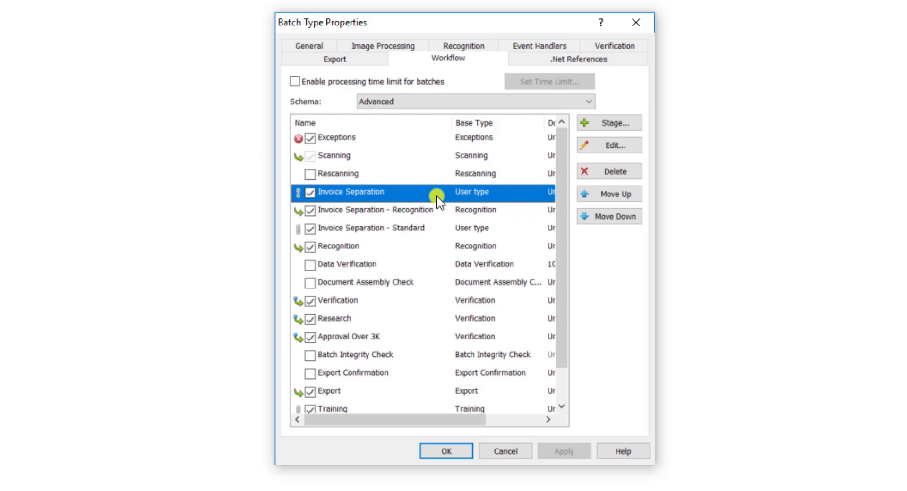
{"action": "left_click", "coordinate": [432, 212]}
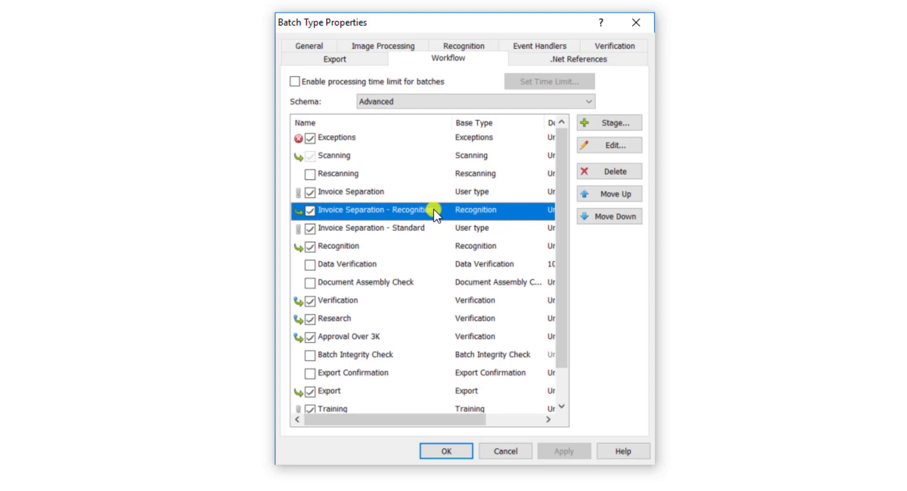
{"action": "left_click", "coordinate": [427, 231]}
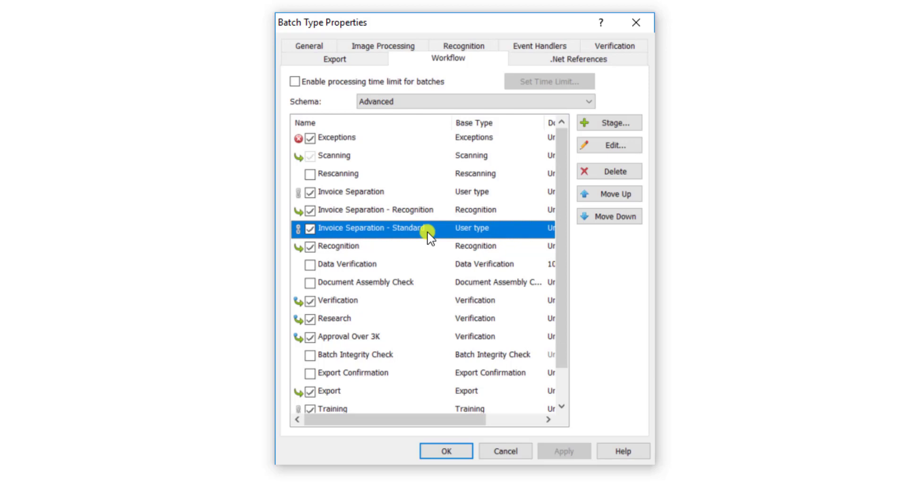
{"action": "left_click", "coordinate": [437, 241]}
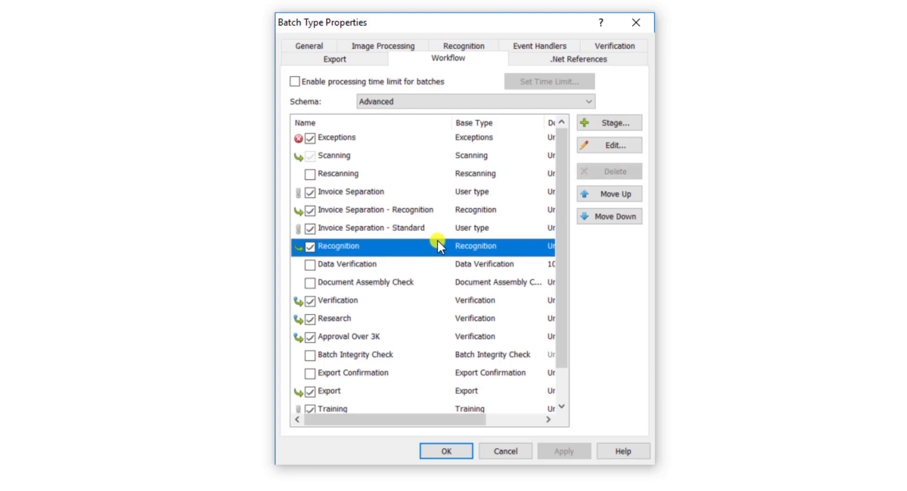
{"action": "left_click", "coordinate": [462, 211]}
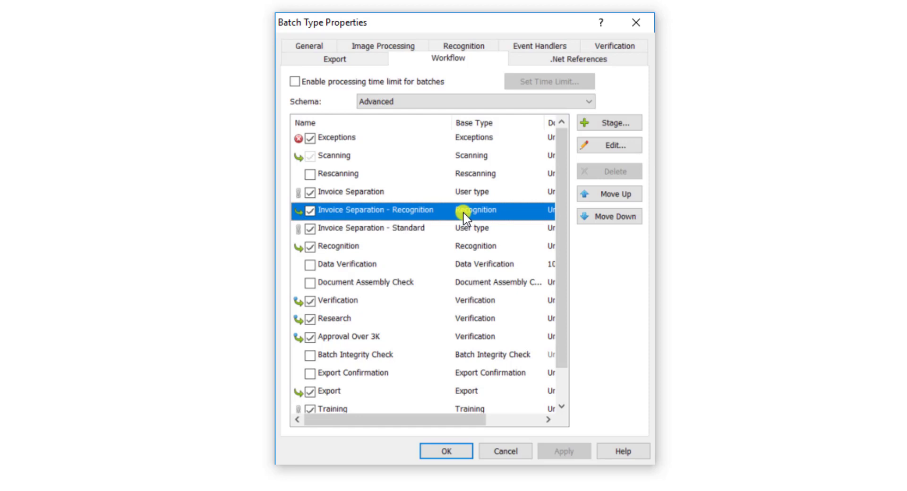
{"action": "left_click", "coordinate": [479, 246]}
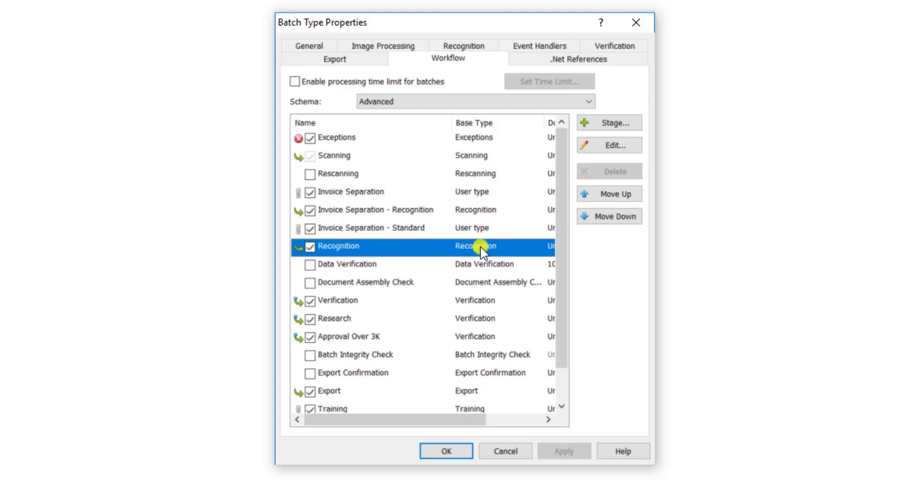
{"action": "left_click", "coordinate": [476, 193]}
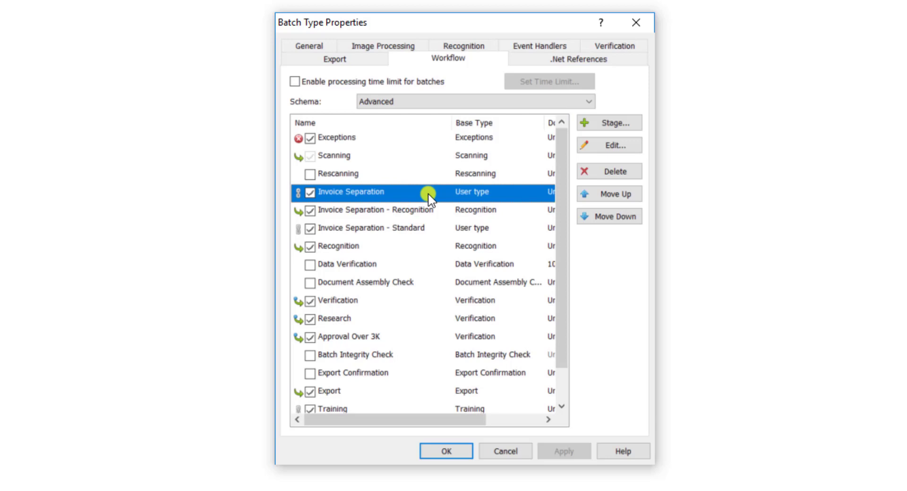
{"action": "double_click", "coordinate": [495, 199]}
{"action": "left_click_drag", "start_coordinate": [393, 98], "coordinate": [572, 99]}
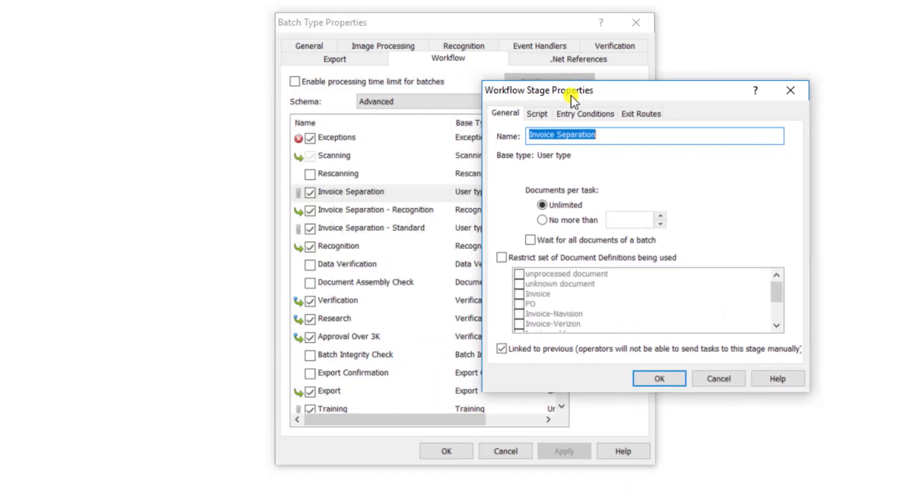
{"action": "left_click", "coordinate": [538, 113]}
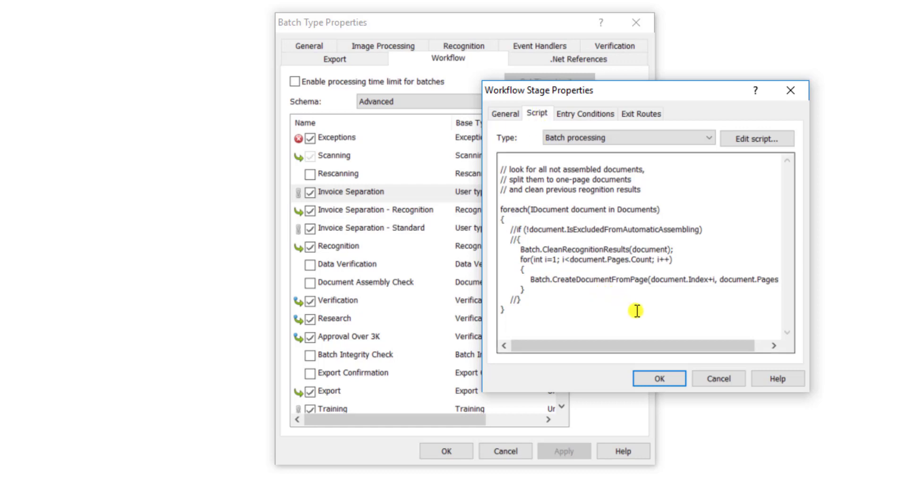
{"action": "left_click_drag", "start_coordinate": [633, 310], "coordinate": [529, 210]}
{"action": "double_click", "coordinate": [615, 279]}
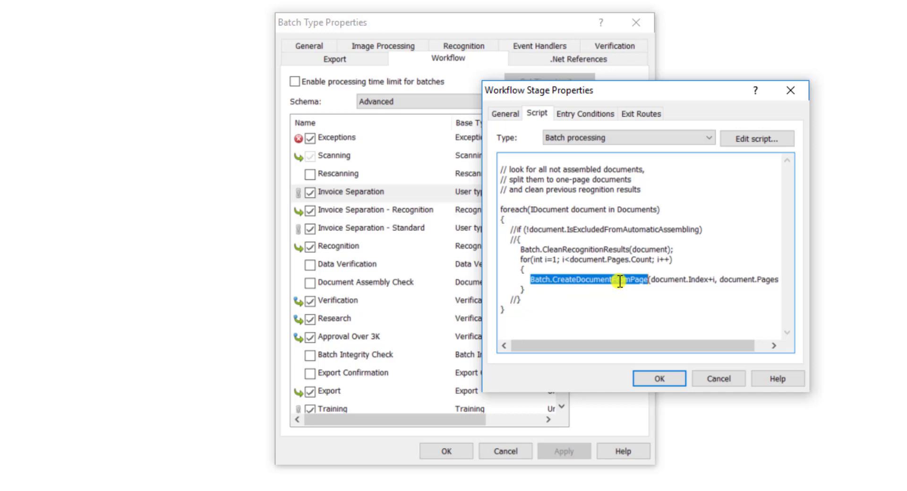
{"action": "left_click", "coordinate": [599, 285]}
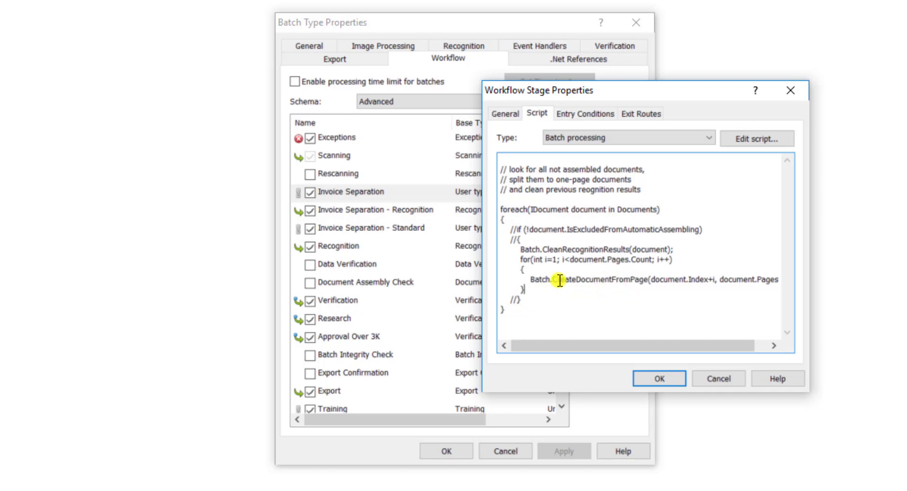
{"action": "left_click_drag", "start_coordinate": [552, 280], "coordinate": [639, 281]}
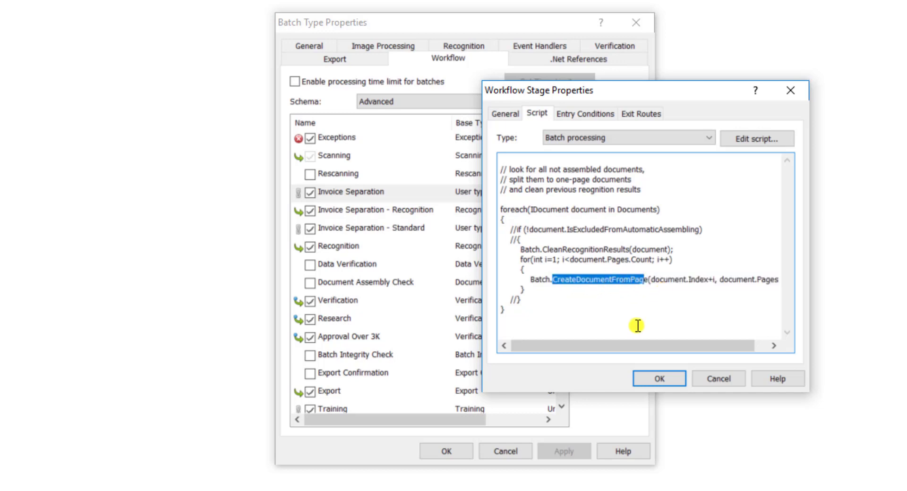
Step: Close the Invoice Separation stage and show the Invoice Separation - Standard stage's Script tab
{"action": "left_click", "coordinate": [698, 377]}
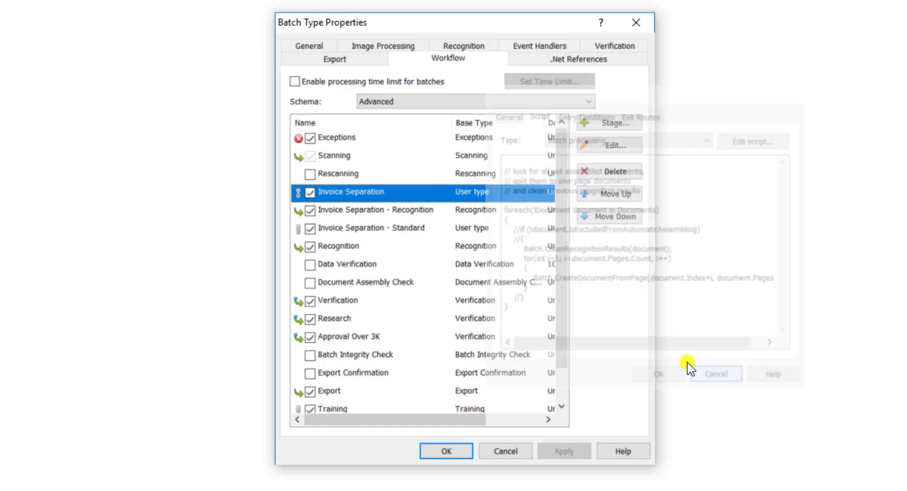
{"action": "left_click", "coordinate": [473, 210]}
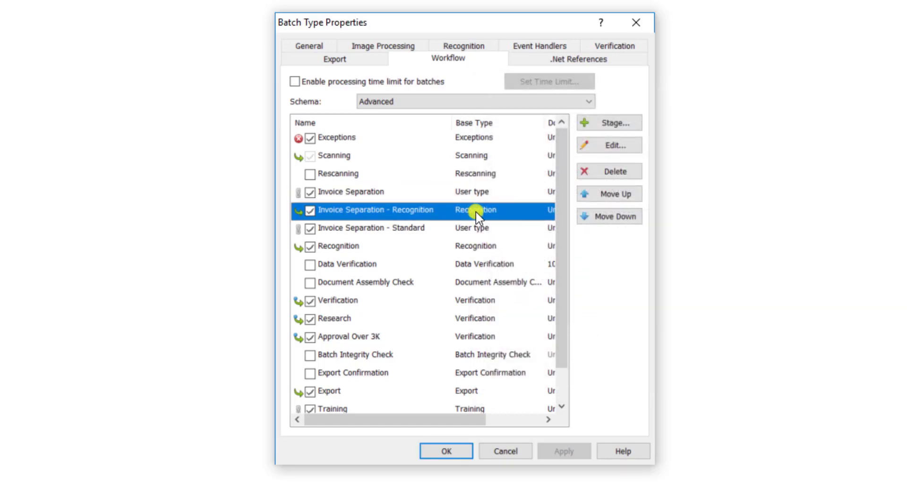
{"action": "left_click", "coordinate": [442, 229]}
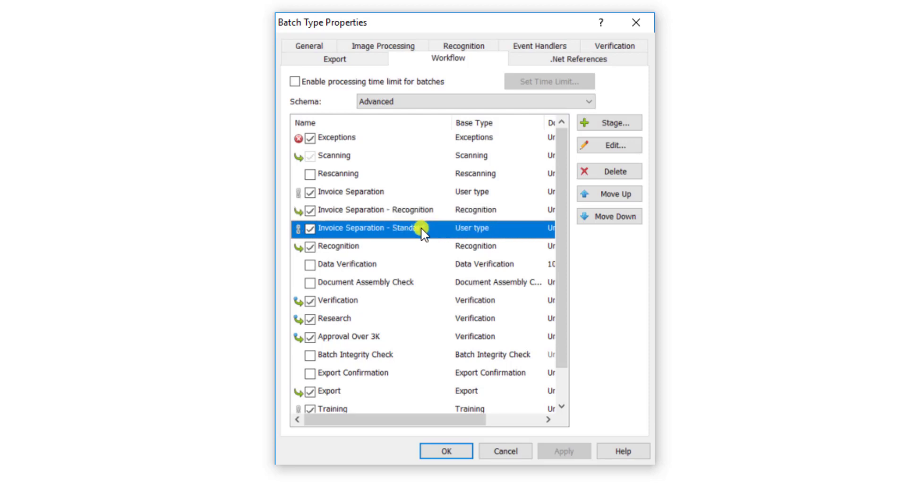
{"action": "double_click", "coordinate": [421, 230]}
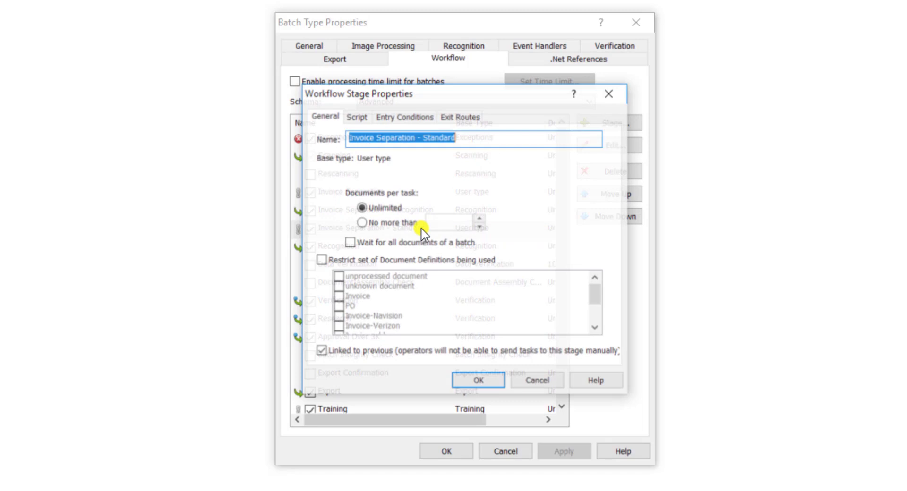
{"action": "left_click", "coordinate": [356, 115]}
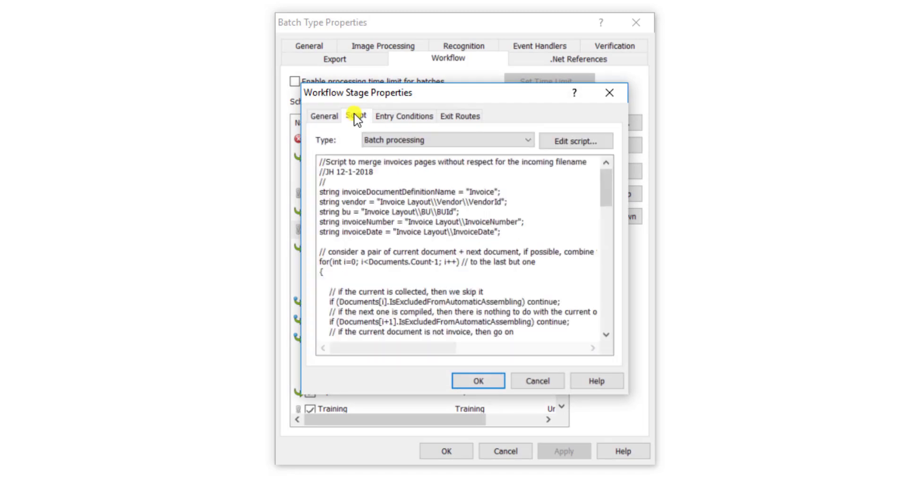
Step: Read the invoice-merging script in the full Script Editor, then close the editor
{"action": "left_click", "coordinate": [606, 140]}
{"action": "scroll", "coordinate": [461, 254], "scroll_direction": "down", "scroll_amount": 4}
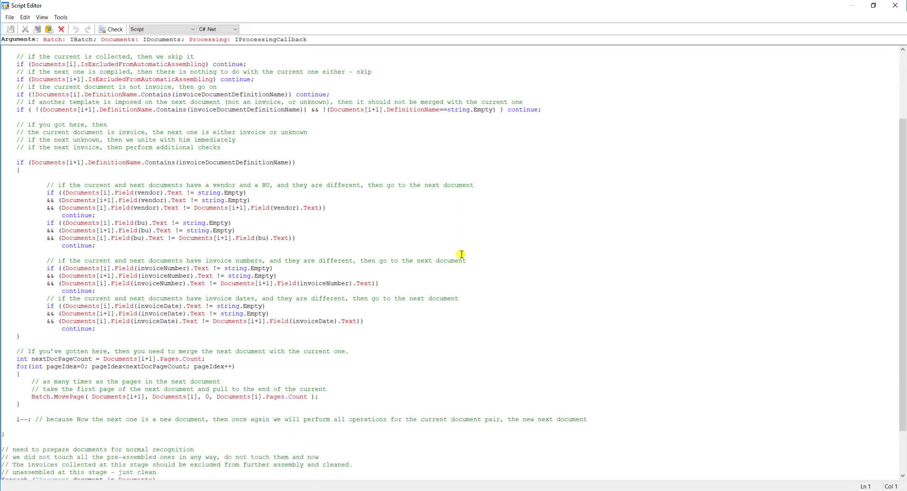
{"action": "scroll", "coordinate": [461, 254], "scroll_direction": "up", "scroll_amount": 4}
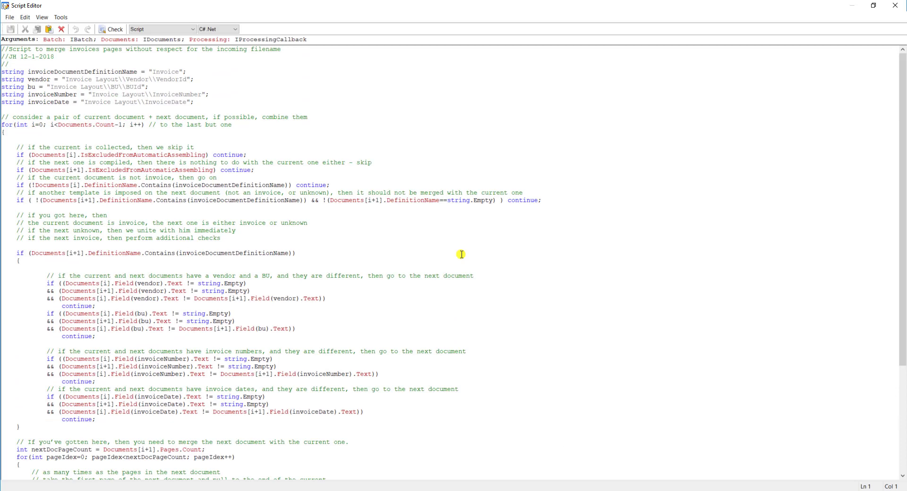
{"action": "scroll", "coordinate": [462, 254], "scroll_direction": "down", "scroll_amount": 3}
{"action": "scroll", "coordinate": [462, 254], "scroll_direction": "down", "scroll_amount": 4}
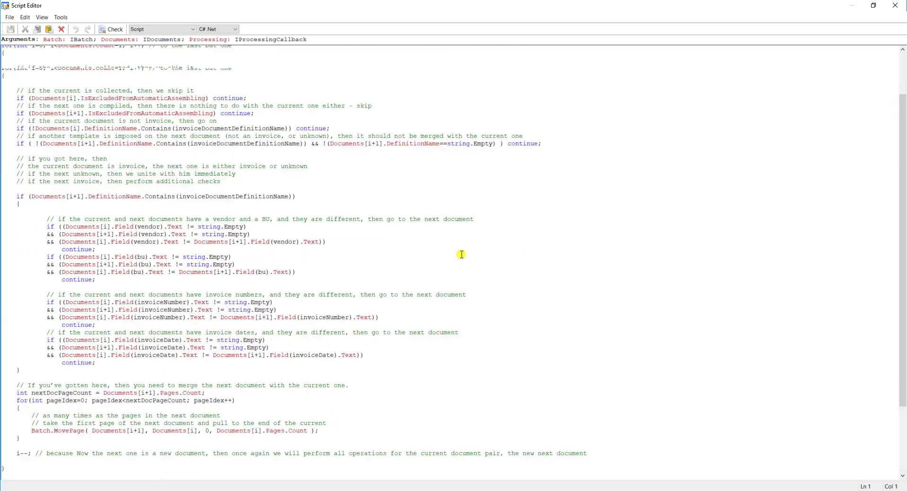
{"action": "scroll", "coordinate": [461, 254], "scroll_direction": "up", "scroll_amount": 3}
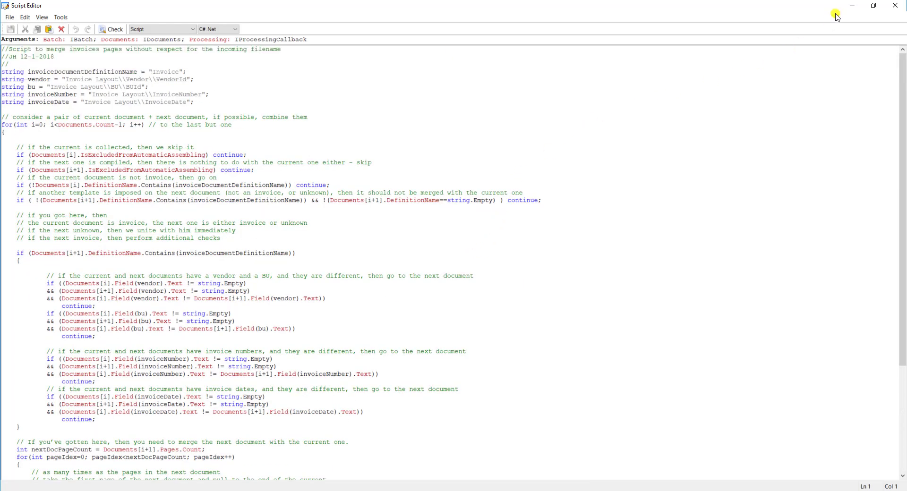
{"action": "left_click", "coordinate": [894, 5]}
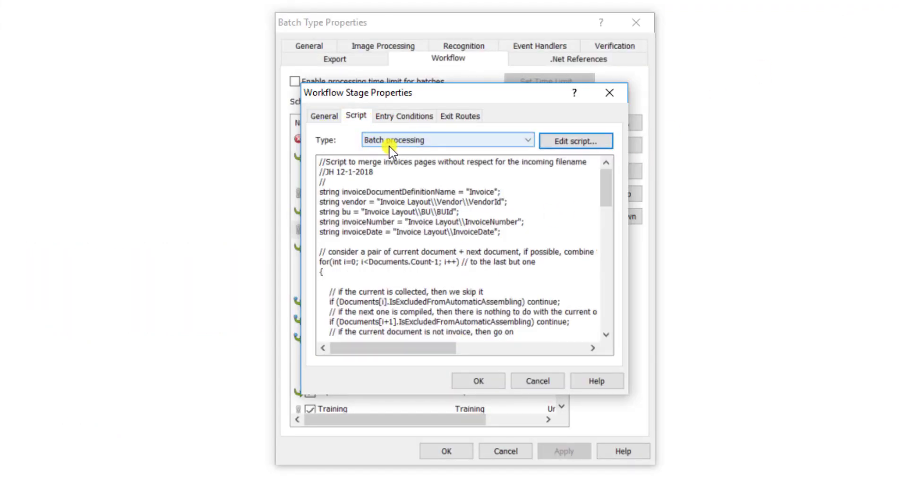
Step: Scroll the script preview, then confirm the stage and Batch Type Properties with OK
{"action": "left_click", "coordinate": [510, 280]}
{"action": "scroll", "coordinate": [482, 277], "scroll_direction": "down", "scroll_amount": 1}
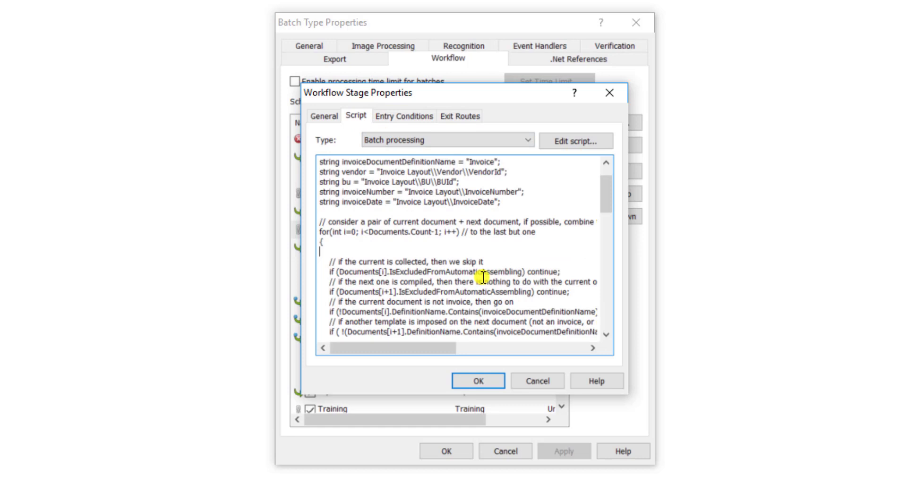
{"action": "scroll", "coordinate": [483, 277], "scroll_direction": "down", "scroll_amount": 2}
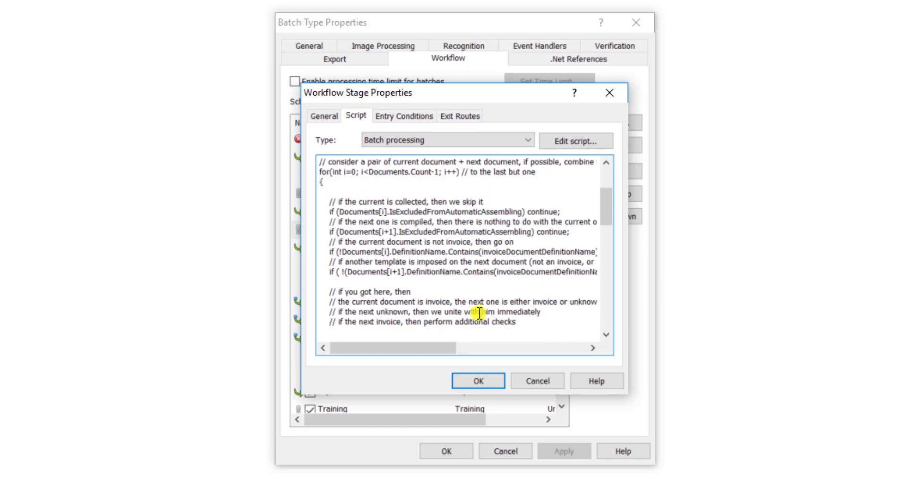
{"action": "left_click", "coordinate": [532, 380]}
{"action": "left_click", "coordinate": [490, 253]}
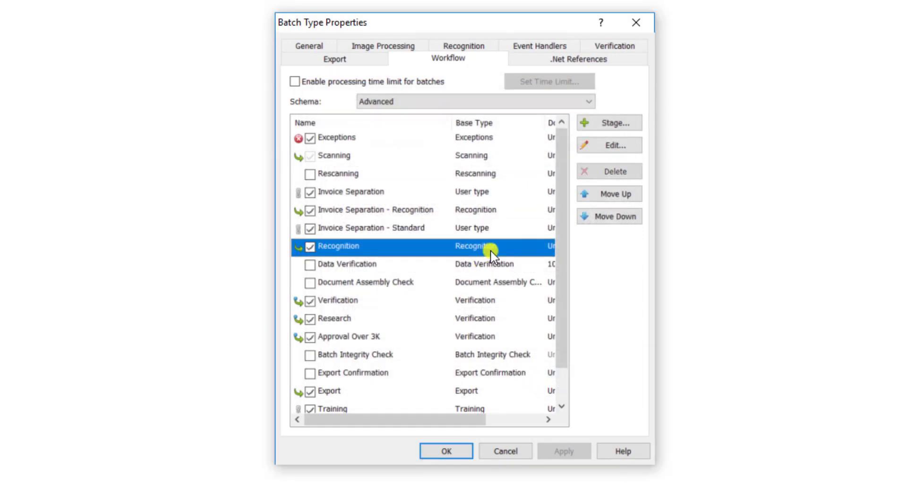
{"action": "left_click", "coordinate": [462, 454]}
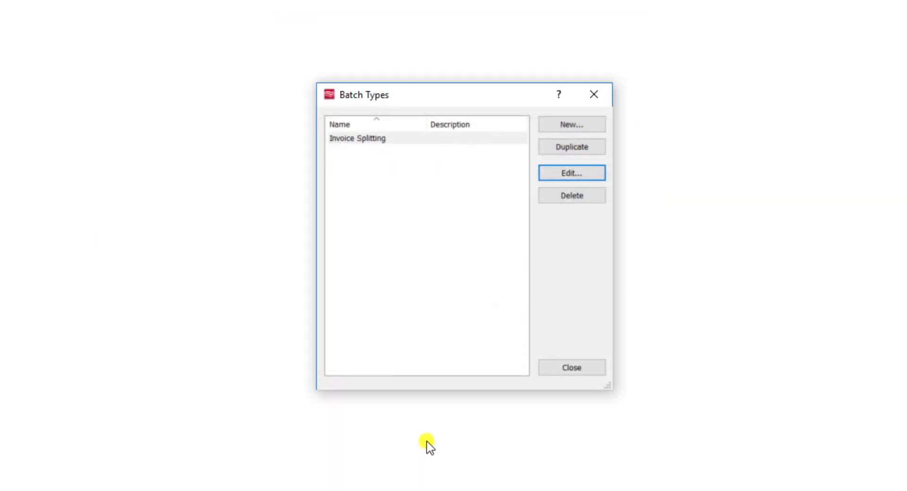
Step: Choose Load Images for the empty batch and pick Invoice - Bayshore - With Order - Multiple Invoices2.pdf
{"action": "left_click", "coordinate": [574, 368]}
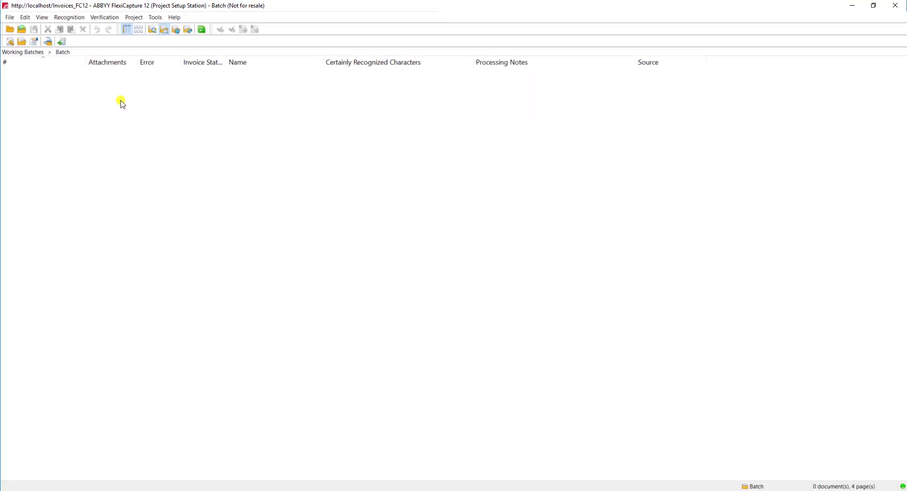
{"action": "right_click", "coordinate": [95, 87]}
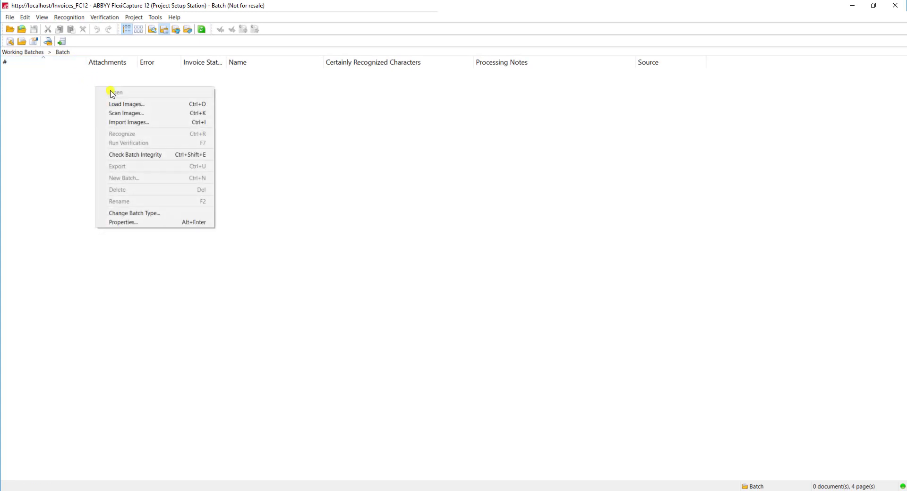
{"action": "left_click", "coordinate": [148, 106]}
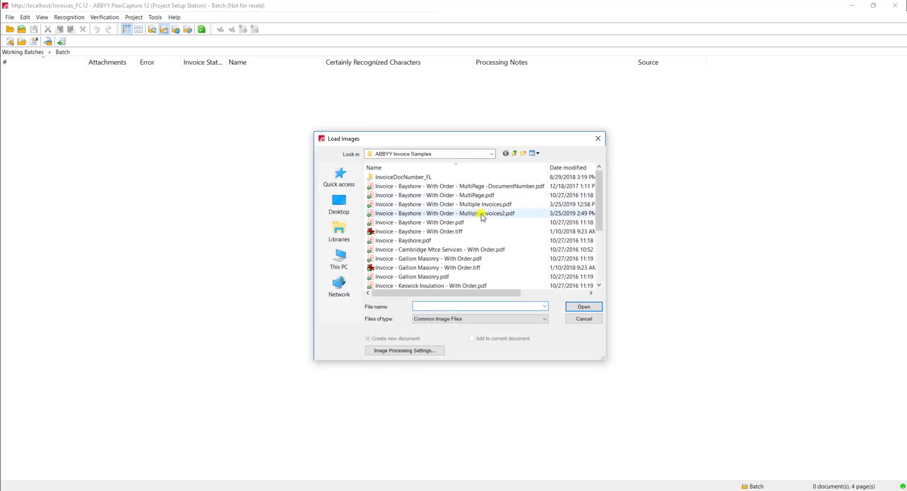
{"action": "left_click", "coordinate": [498, 213]}
{"action": "right_click", "coordinate": [498, 213]}
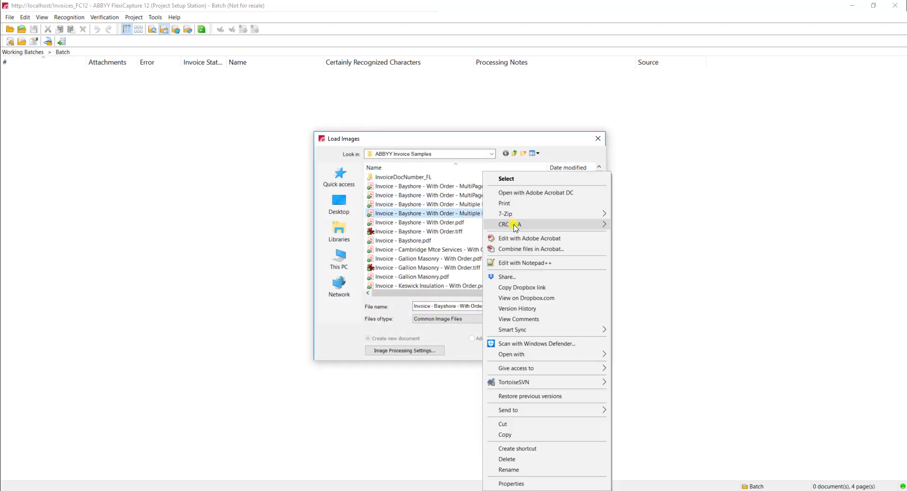
Step: Preview the PDF in Acrobat, comparing invoice numbers 56785678 and 23432432 across pages
{"action": "left_click", "coordinate": [534, 194]}
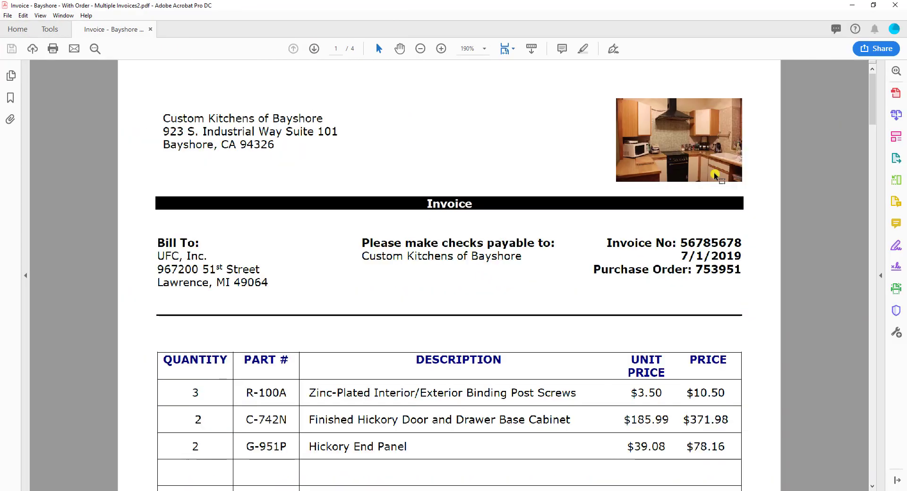
{"action": "double_click", "coordinate": [714, 242]}
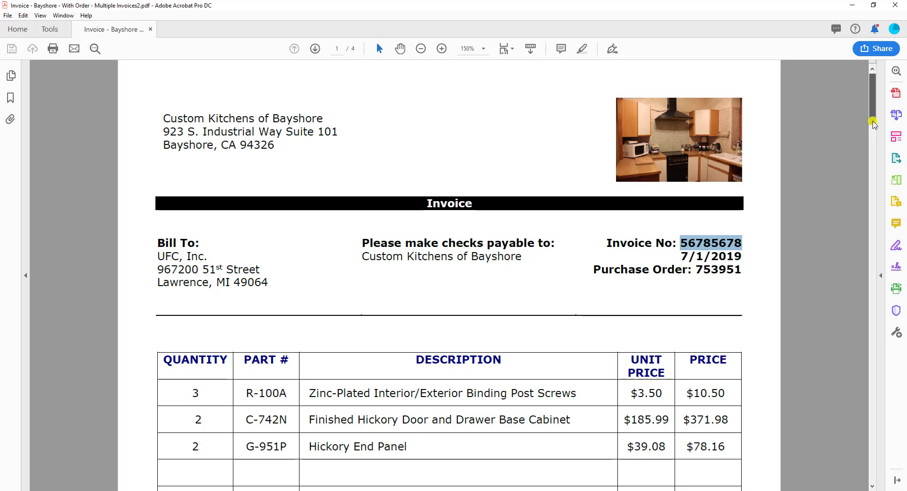
{"action": "left_click_drag", "start_coordinate": [873, 124], "coordinate": [861, 227]}
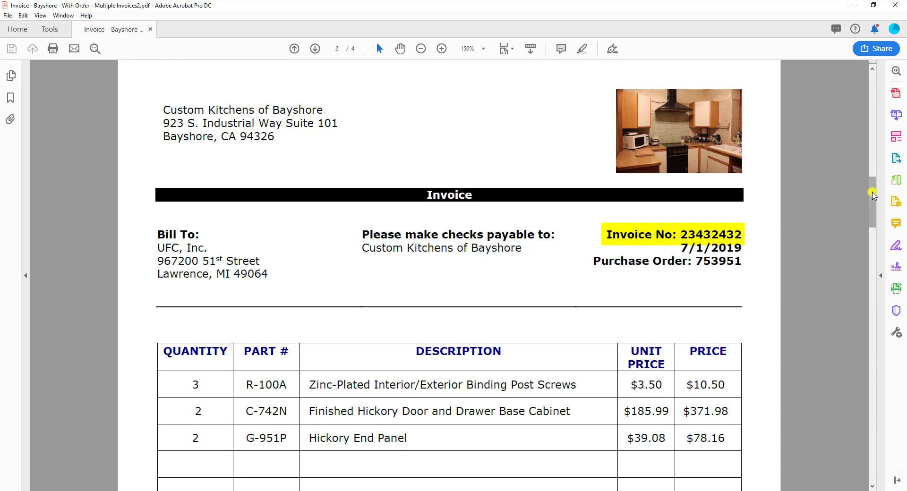
{"action": "left_click_drag", "start_coordinate": [872, 188], "coordinate": [852, 386]}
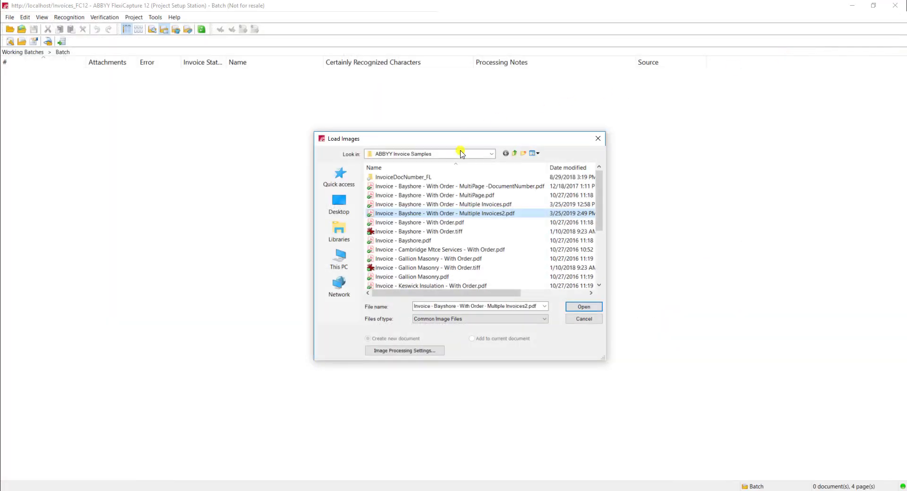
Step: Load Multiple Invoices2.pdf so the batch holds four recognized Invoice documents
{"action": "double_click", "coordinate": [522, 214]}
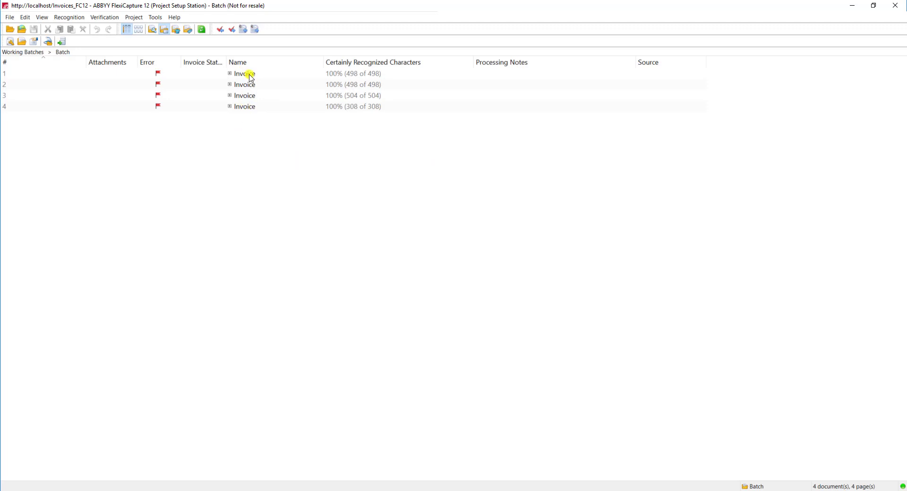
Step: Open invoices 1 and 2 in the document editor and check their invoice numbers
{"action": "left_click", "coordinate": [249, 84]}
{"action": "left_click", "coordinate": [250, 106]}
{"action": "left_click", "coordinate": [249, 74]}
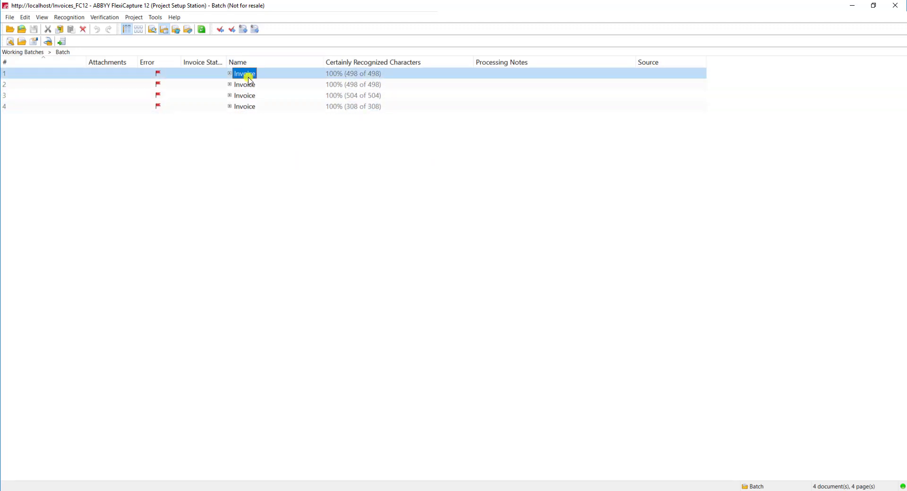
{"action": "double_click", "coordinate": [249, 78]}
{"action": "left_click", "coordinate": [80, 282]}
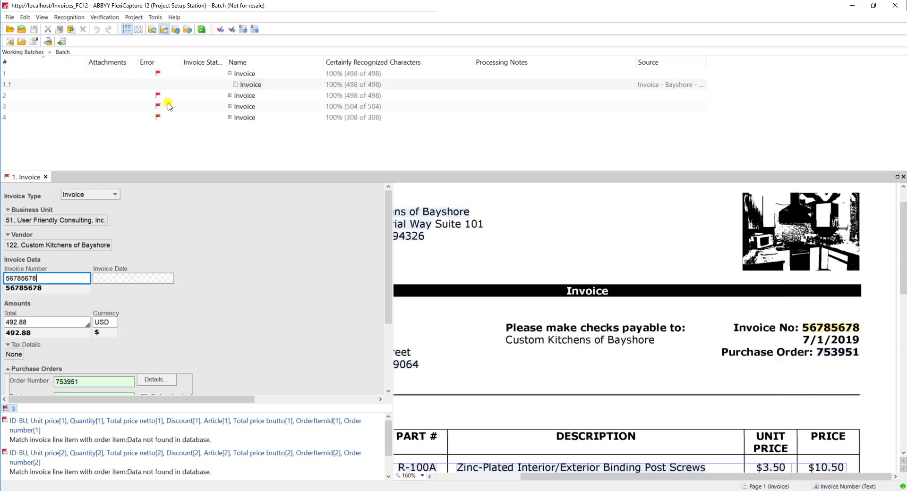
{"action": "left_click", "coordinate": [244, 95]}
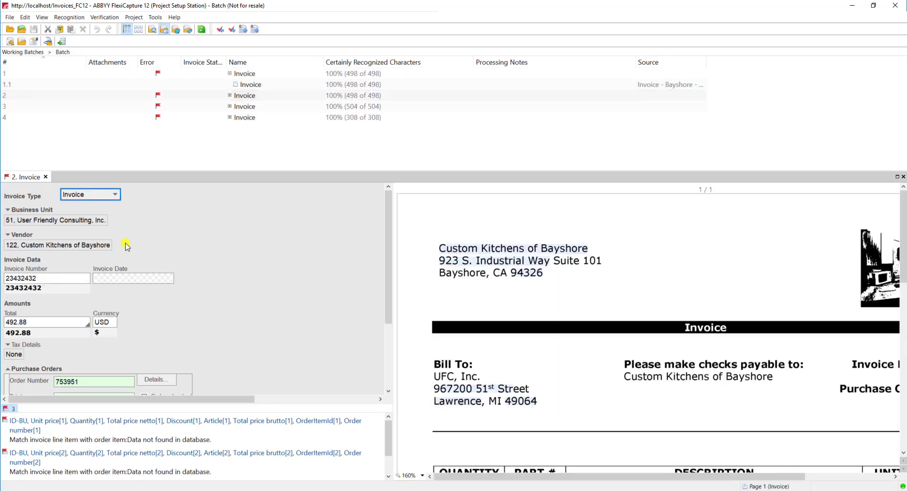
{"action": "left_click", "coordinate": [63, 279]}
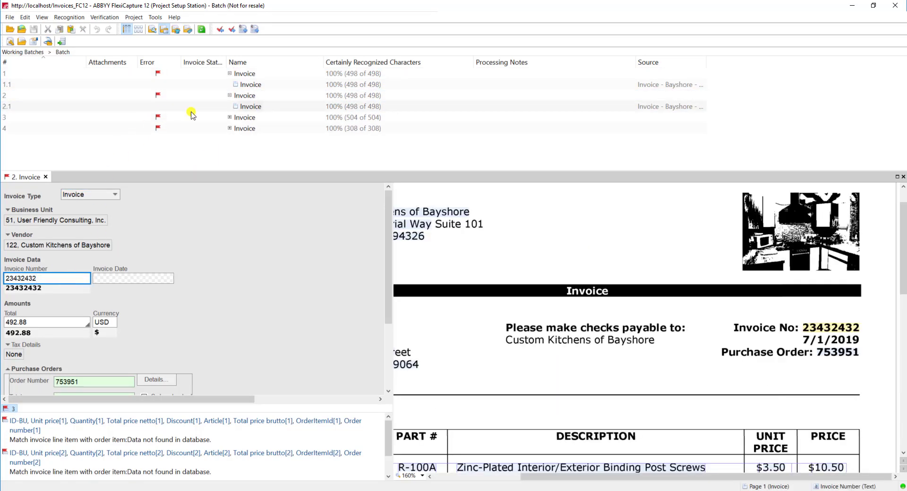
Step: Check invoices 3 and 4, ending on invoice 4 numbered 54321
{"action": "left_click", "coordinate": [245, 117]}
{"action": "left_click", "coordinate": [64, 279]}
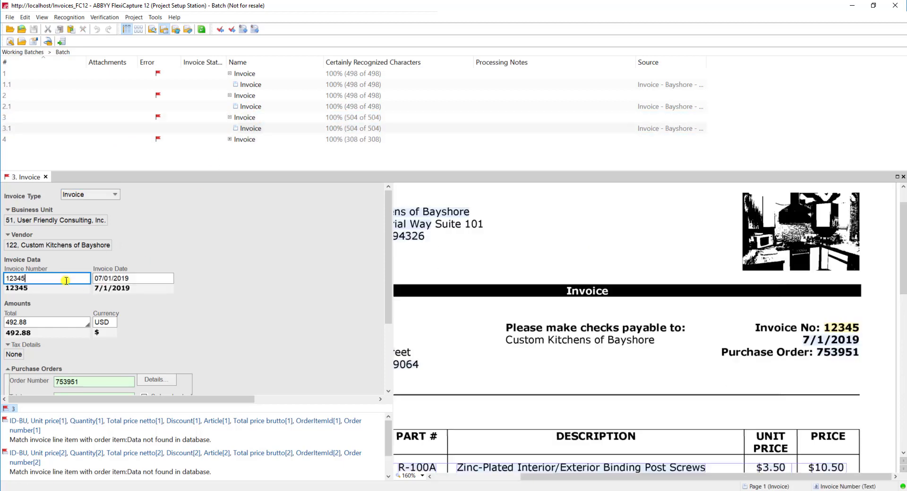
{"action": "left_click", "coordinate": [237, 139]}
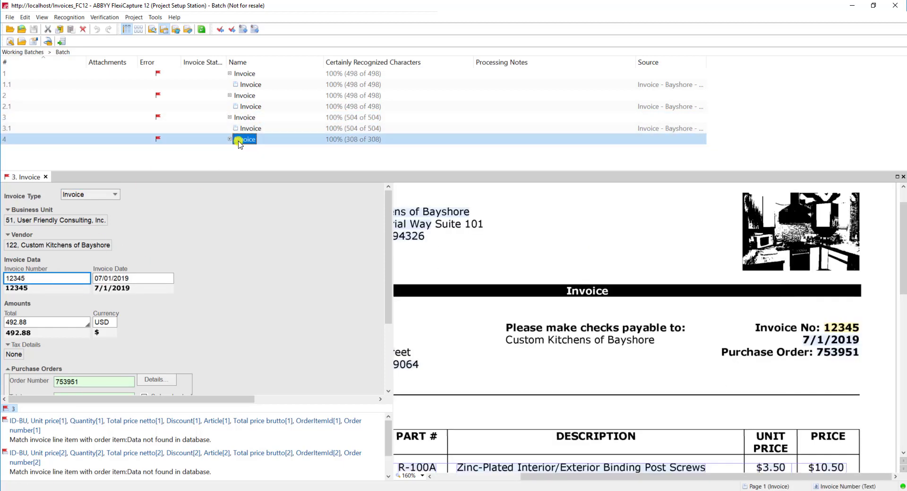
{"action": "left_click", "coordinate": [47, 279]}
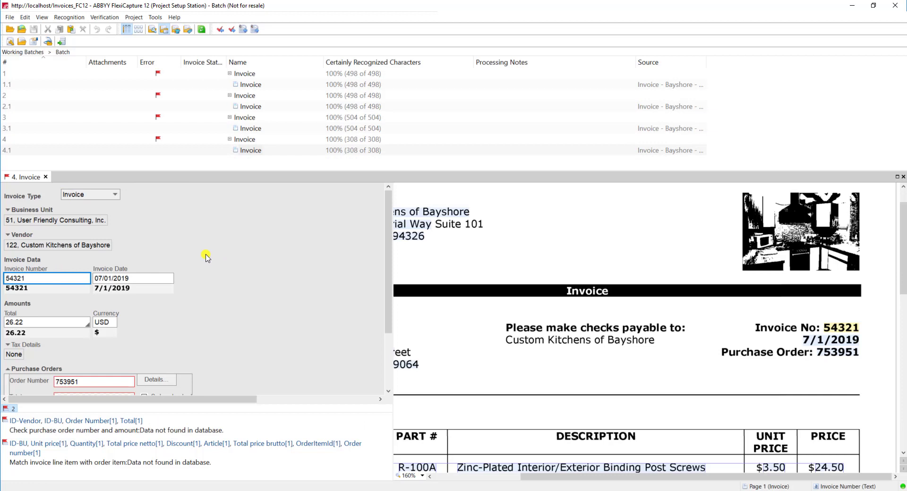